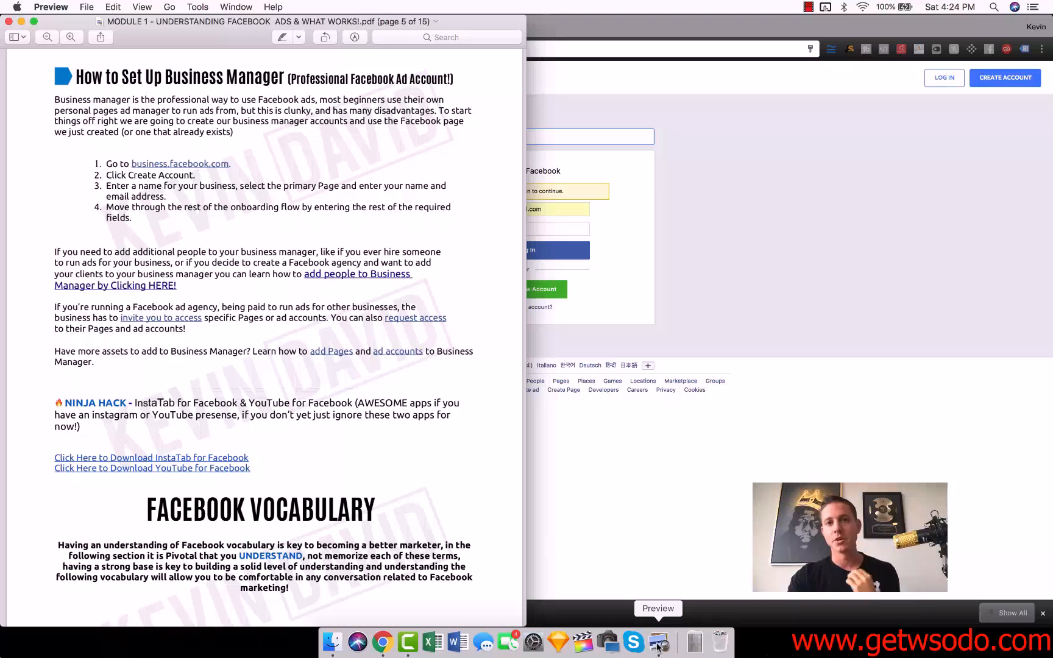
Step: Switch to Chrome to log in to Business Manager and open the Business Settings of Ad Ninja Course Demo
{"action": "left_click", "coordinate": [699, 35]}
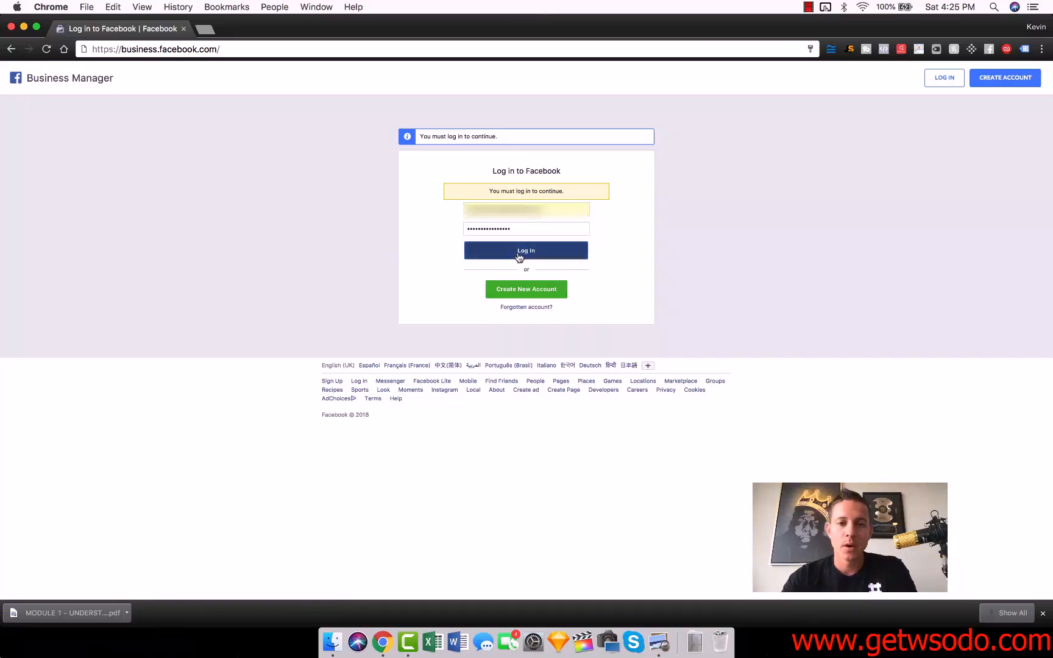
{"action": "left_click", "coordinate": [487, 252]}
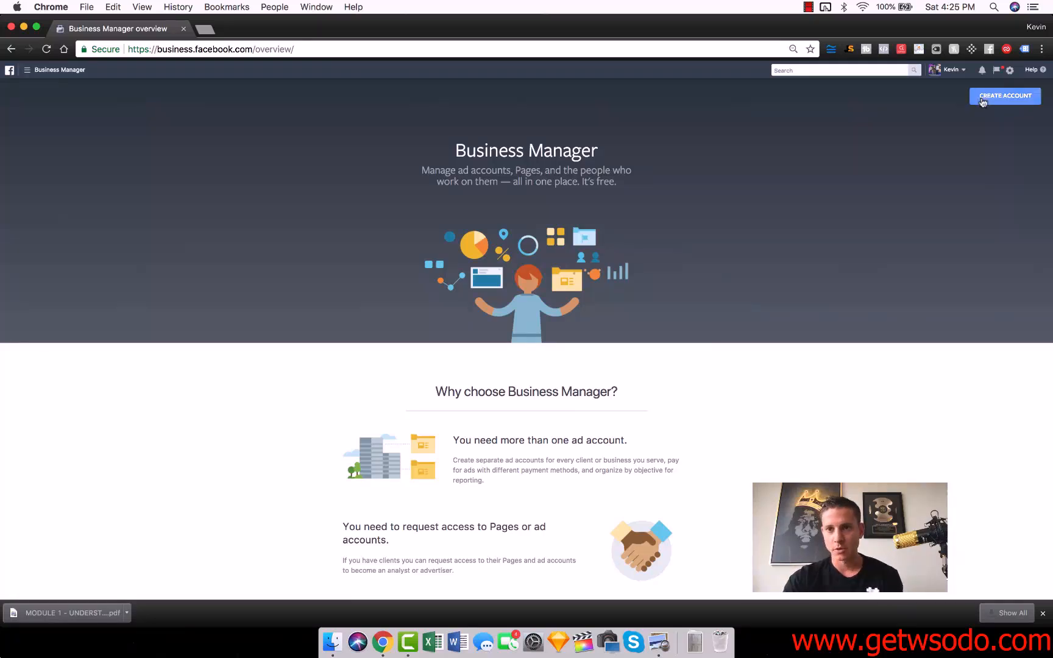
{"action": "left_click", "coordinate": [957, 70]}
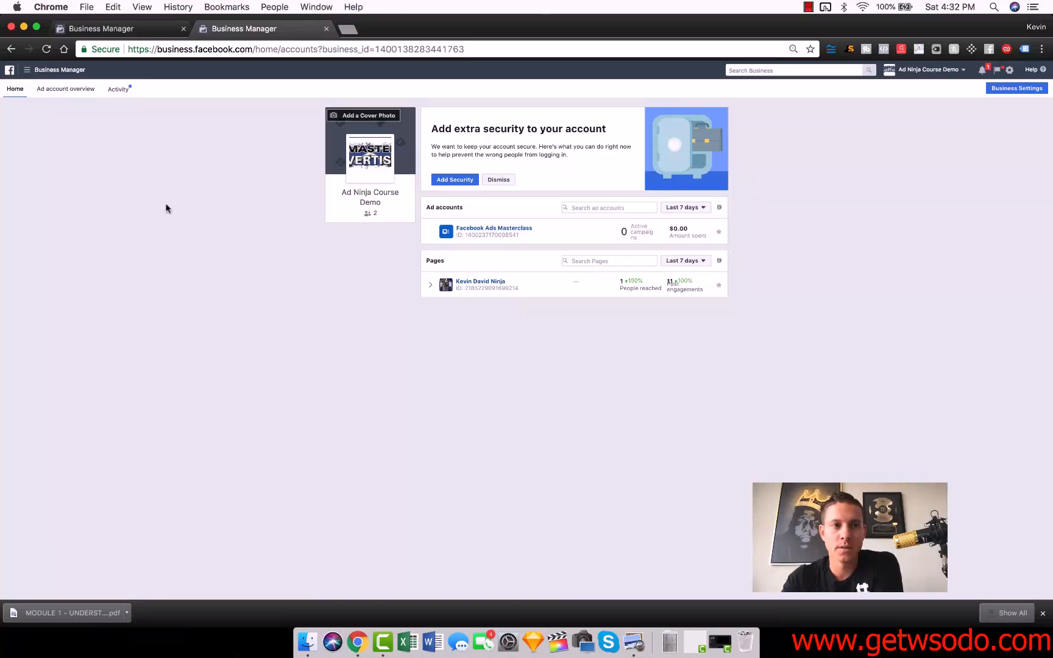
{"action": "left_click", "coordinate": [1006, 89]}
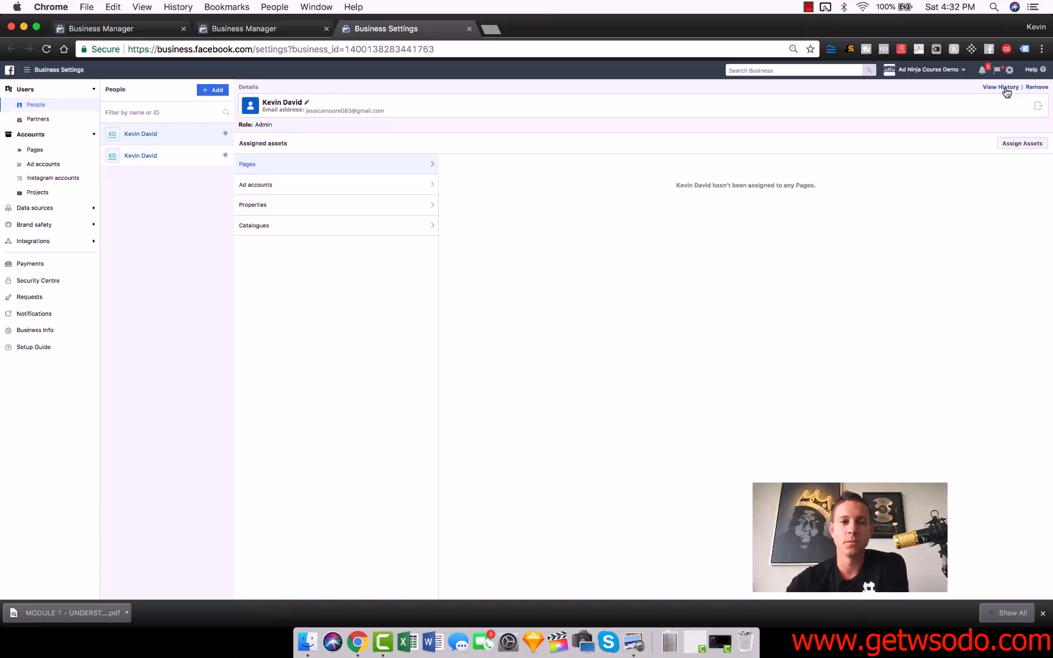
Step: Collapse the Users and Accounts groups, and open the People list under Users
{"action": "left_click", "coordinate": [29, 91]}
{"action": "left_click", "coordinate": [34, 107]}
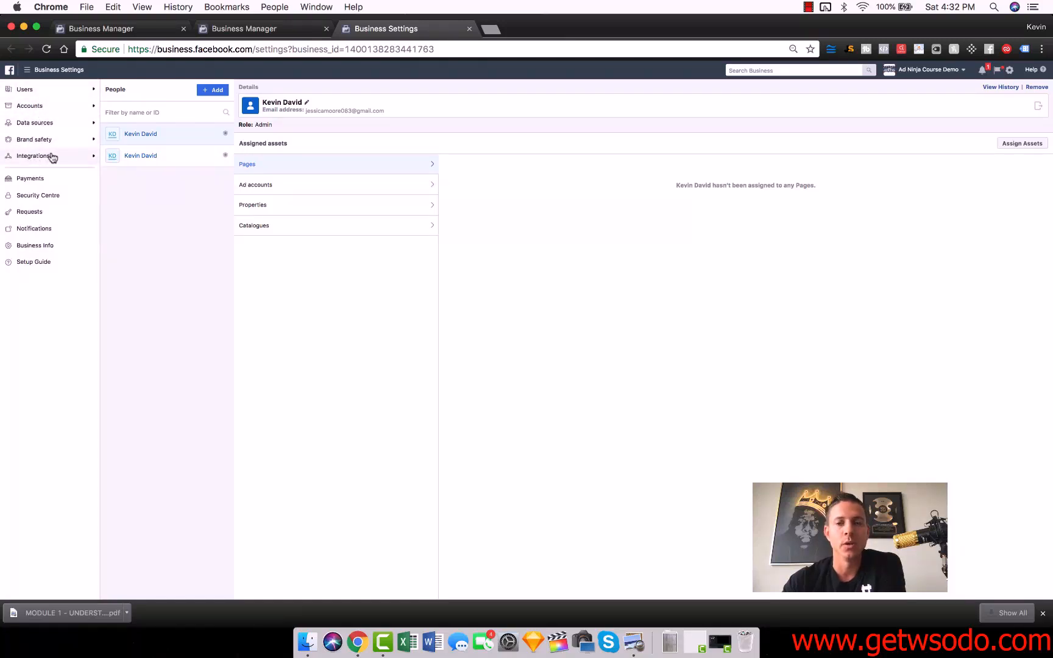
{"action": "left_click", "coordinate": [38, 95]}
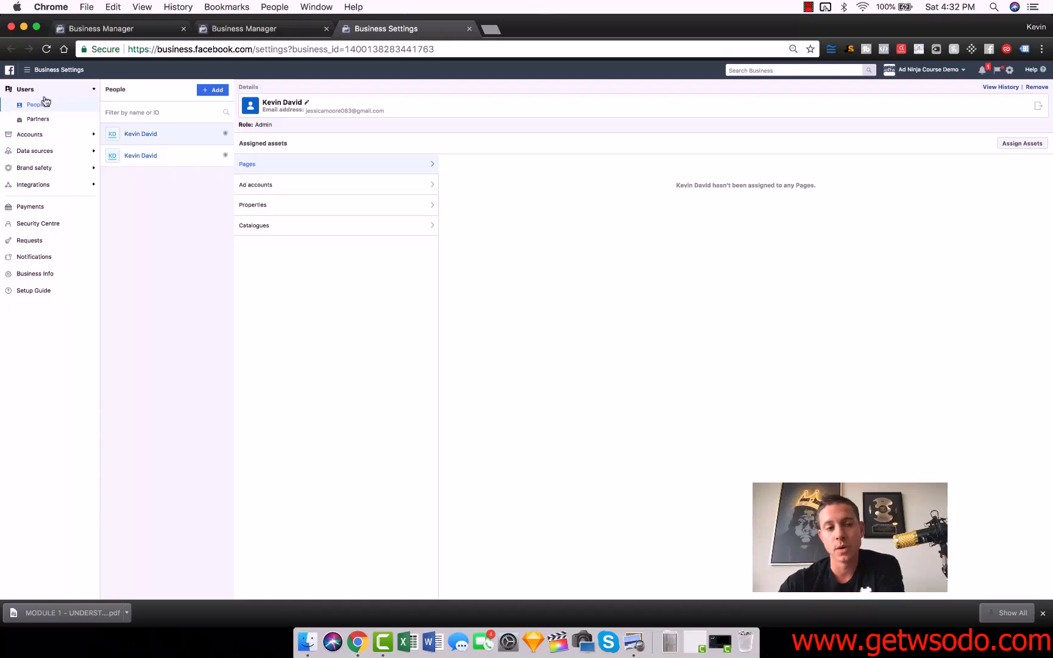
{"action": "left_click", "coordinate": [38, 105]}
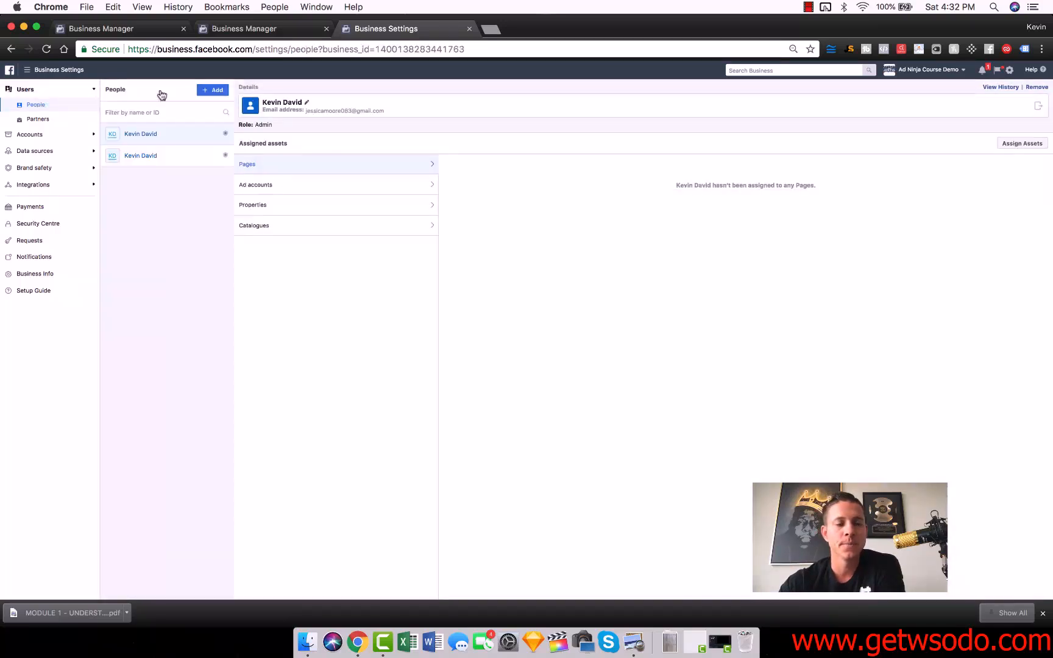
Step: Examine the employee and admin access roles in the Invite people form, closing it without inviting anyone
{"action": "left_click", "coordinate": [212, 89]}
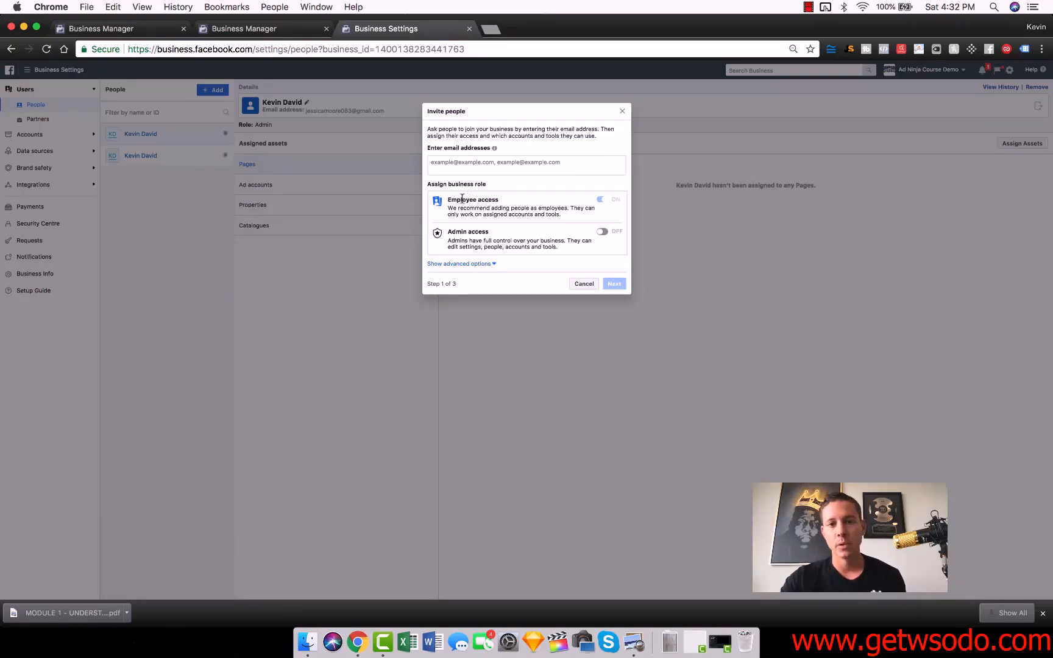
{"action": "left_click", "coordinate": [563, 164]}
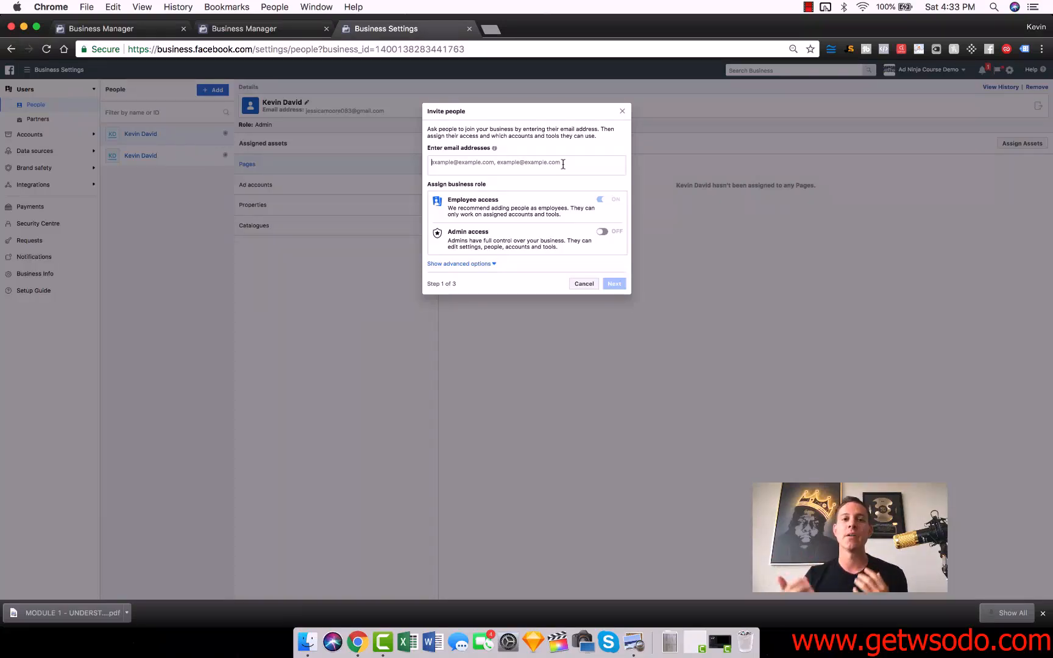
{"action": "left_click", "coordinate": [584, 283]}
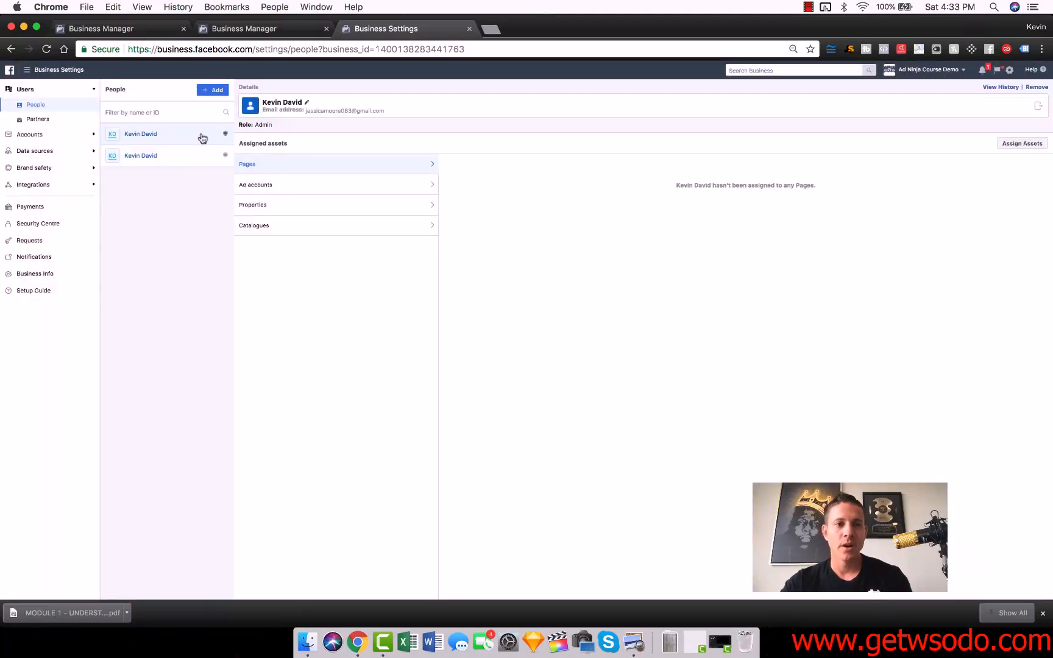
{"action": "left_click", "coordinate": [216, 93]}
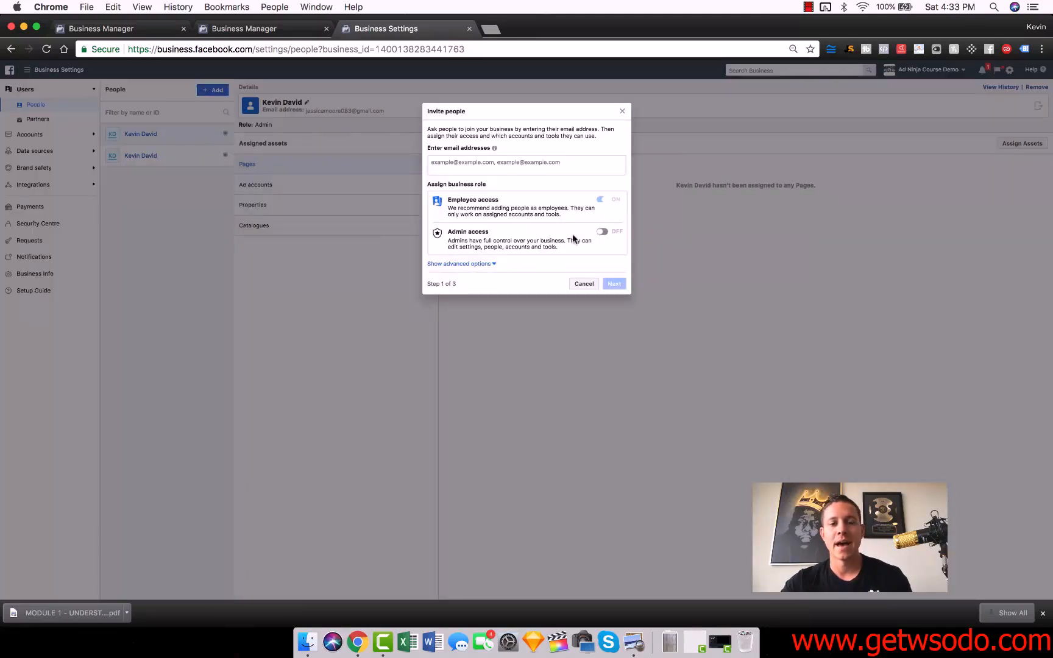
{"action": "triple_click", "coordinate": [467, 242]}
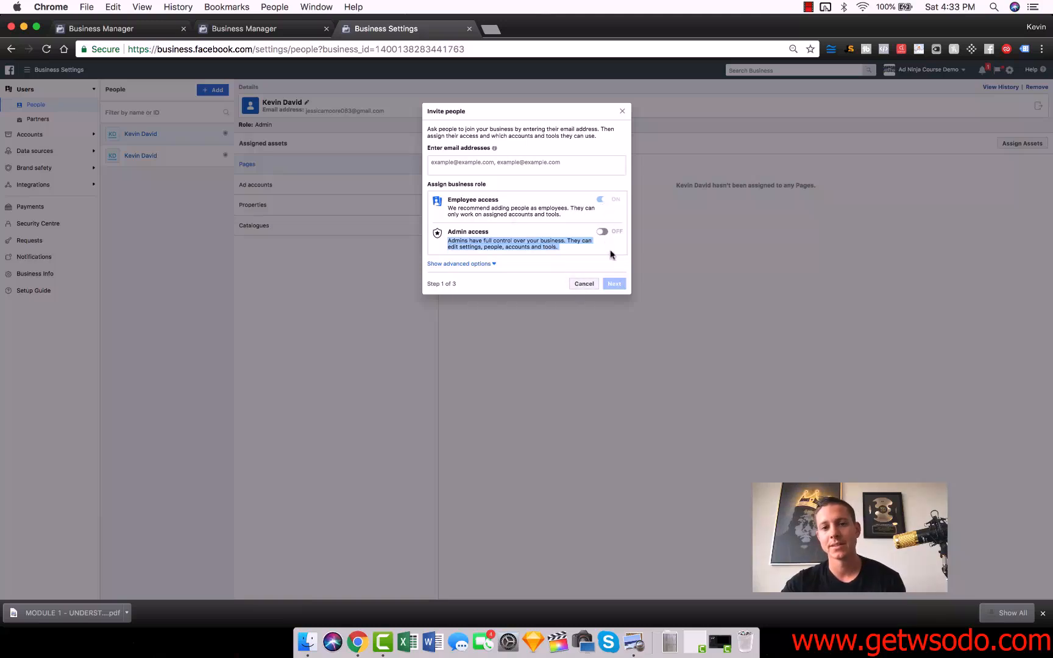
{"action": "left_click", "coordinate": [581, 284]}
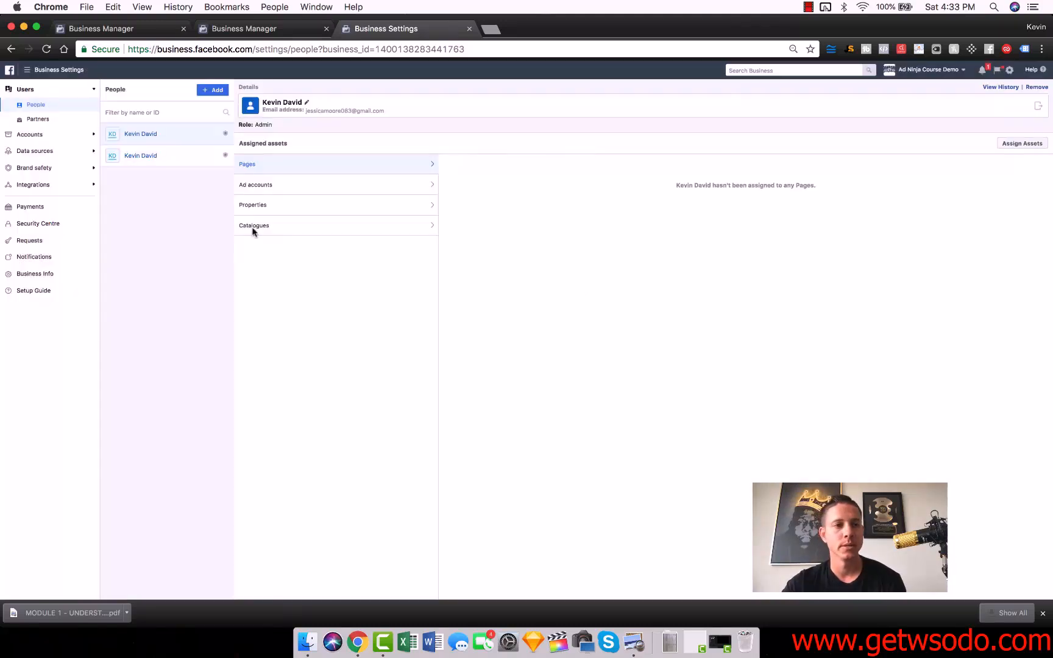
Step: Try to add an existing Facebook Page to the business under Accounts, choosing it by its name
{"action": "left_click", "coordinate": [58, 135]}
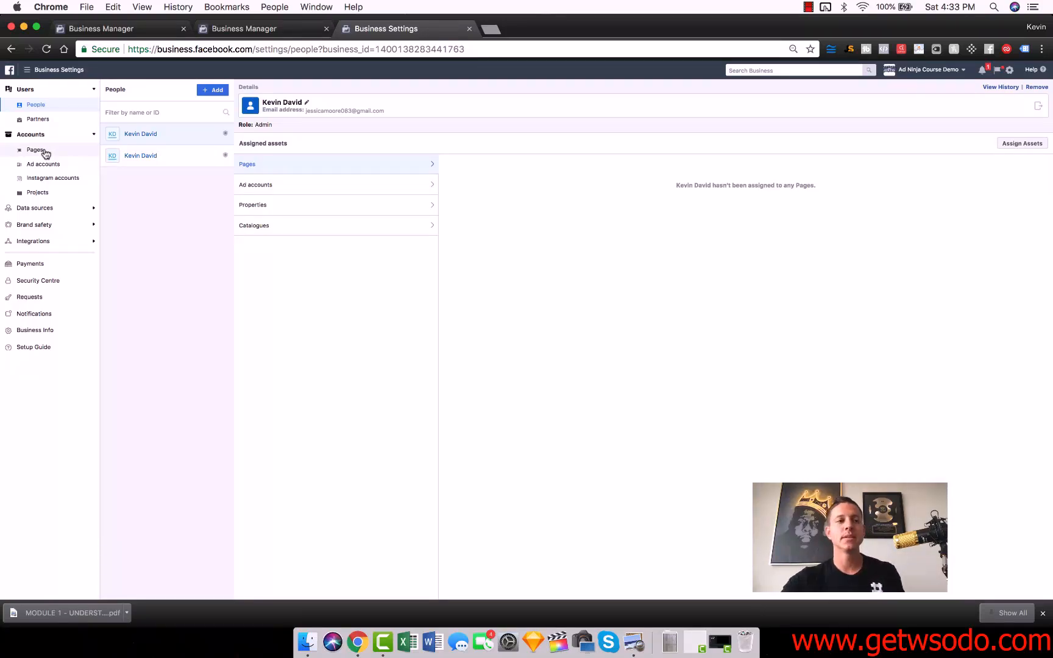
{"action": "left_click", "coordinate": [36, 150]}
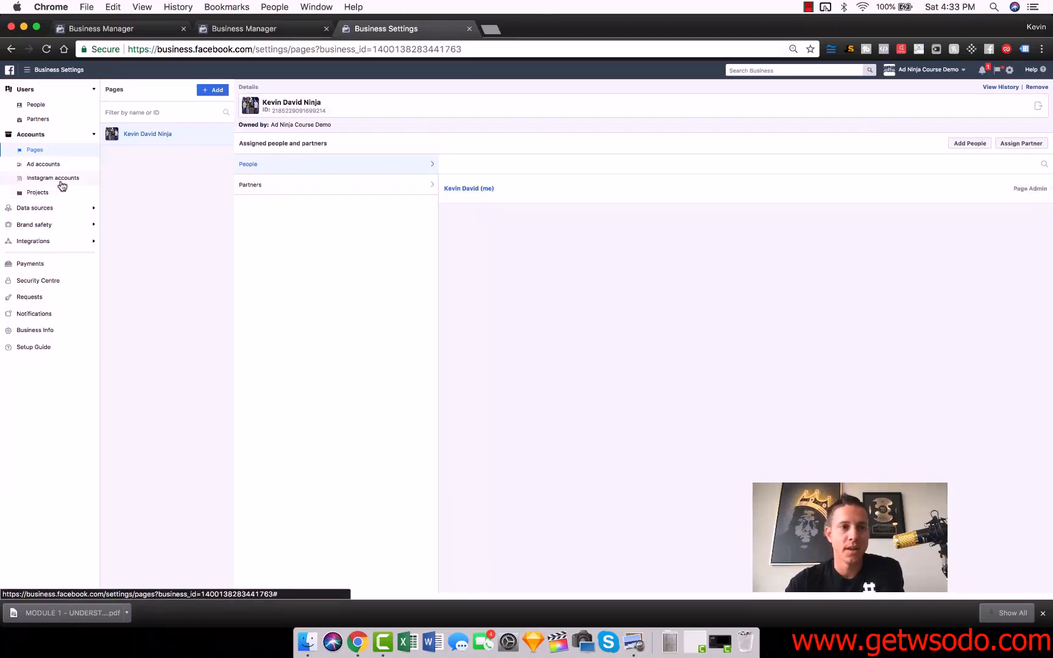
{"action": "left_click", "coordinate": [212, 91]}
{"action": "left_click", "coordinate": [269, 111]}
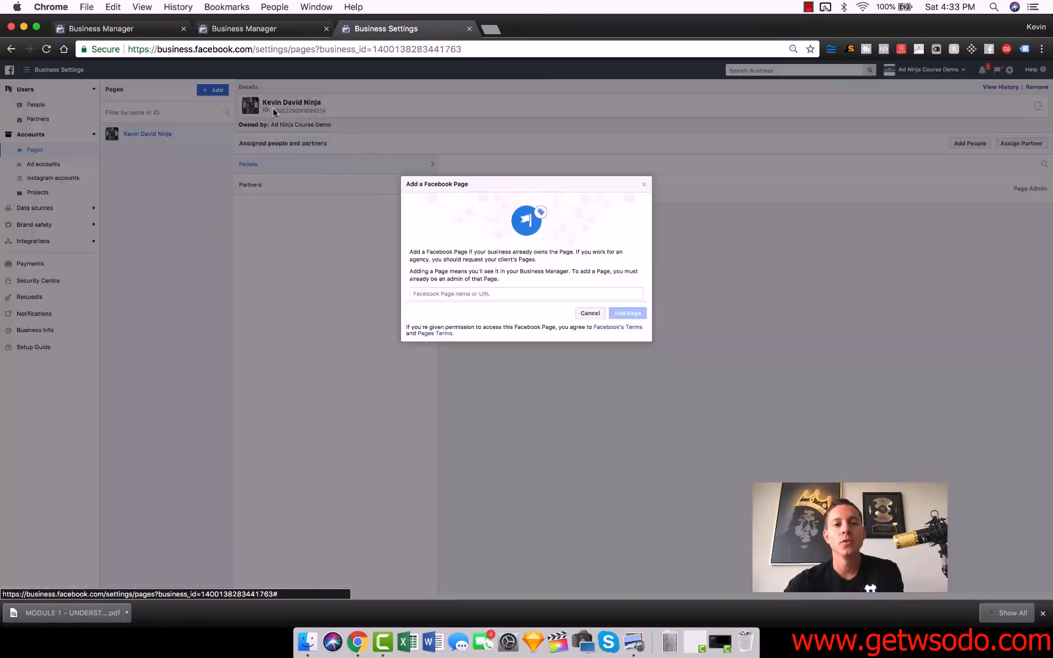
{"action": "left_click", "coordinate": [448, 294]}
{"action": "type", "text": "kevin davi"}
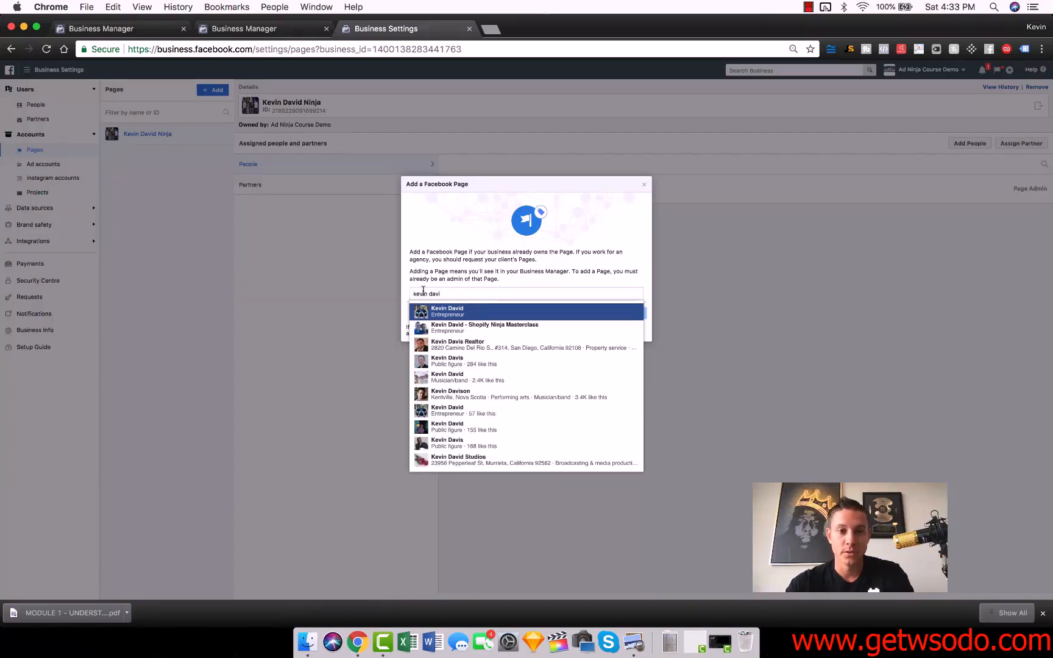
{"action": "left_click", "coordinate": [343, 305]}
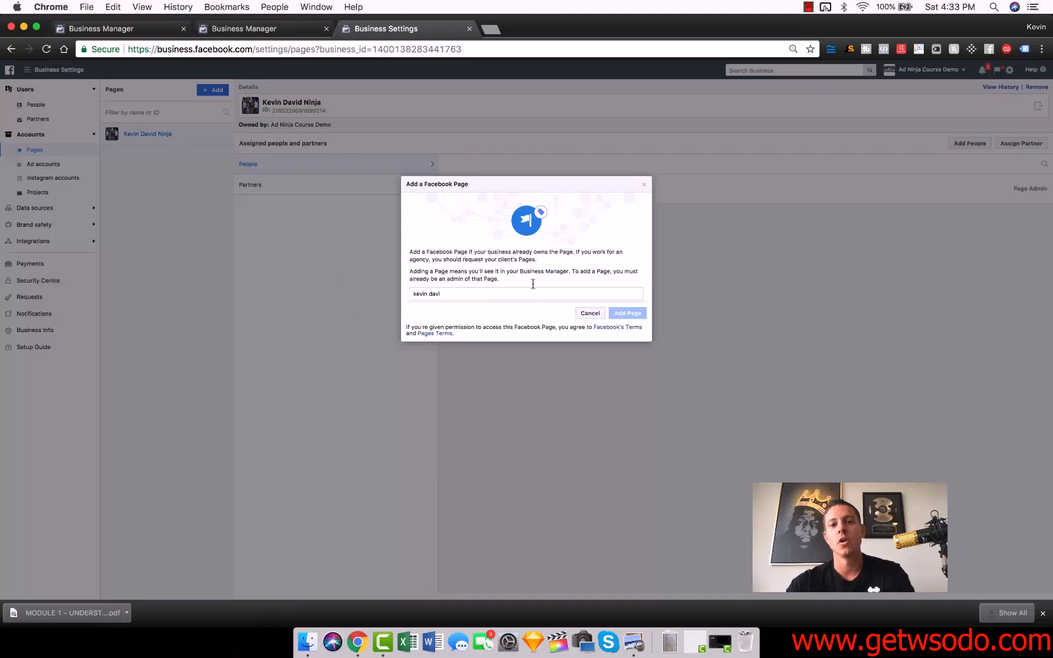
{"action": "triple_click", "coordinate": [474, 293]}
{"action": "type", "text": "kevin"}
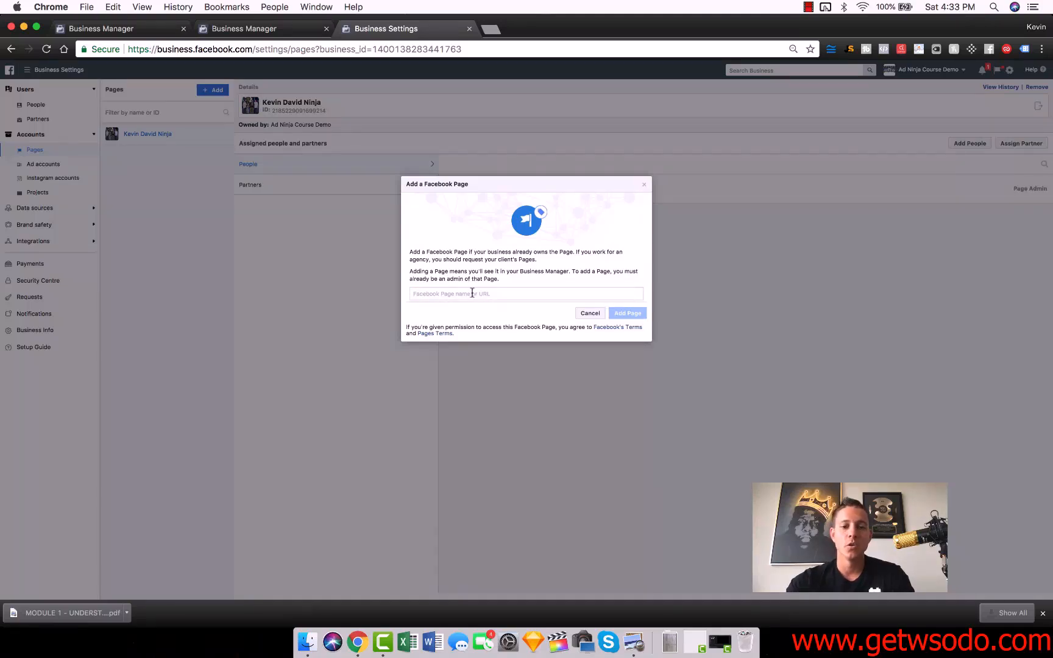
{"action": "left_click", "coordinate": [470, 318]}
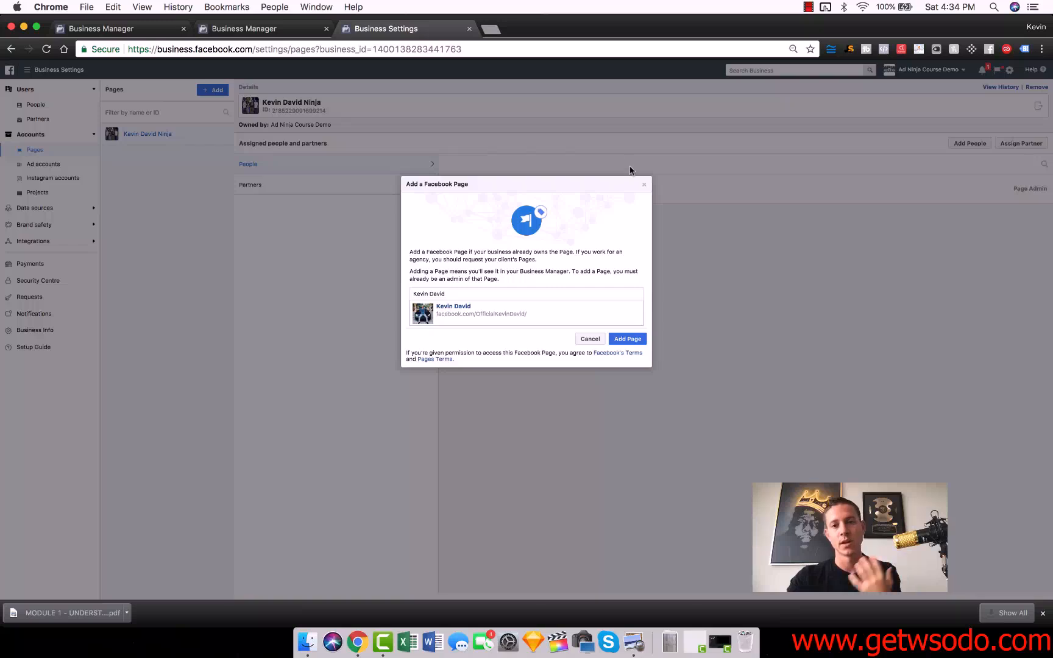
{"action": "left_click", "coordinate": [644, 184]}
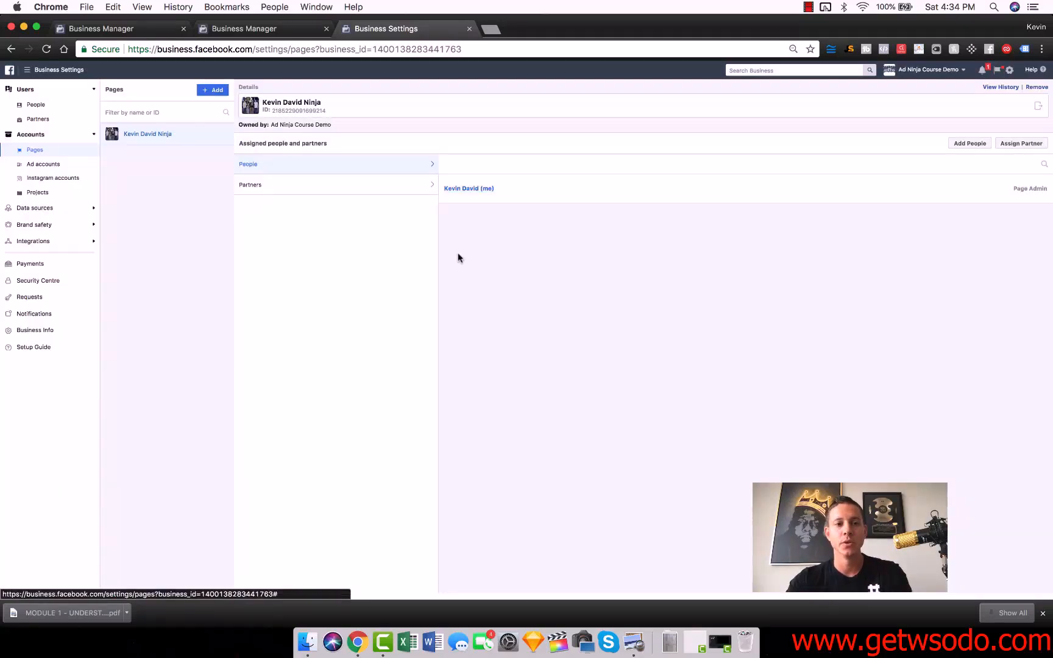
Step: Open the business's Ad accounts list and examine the options for adding, requesting access to or creating an ad account
{"action": "left_click", "coordinate": [58, 166]}
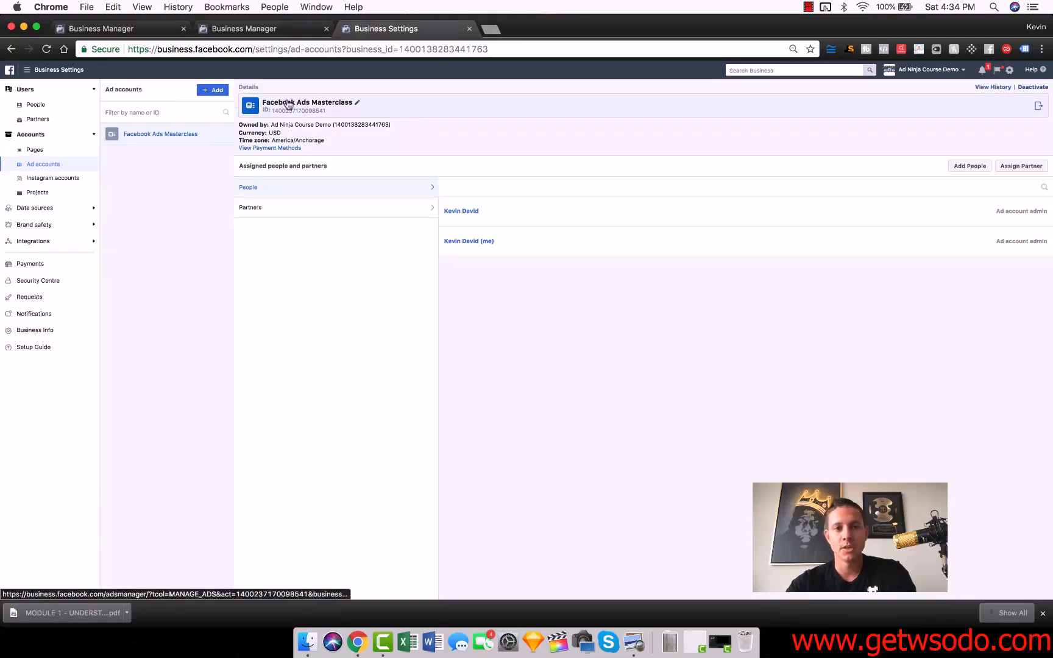
{"action": "left_click", "coordinate": [216, 91]}
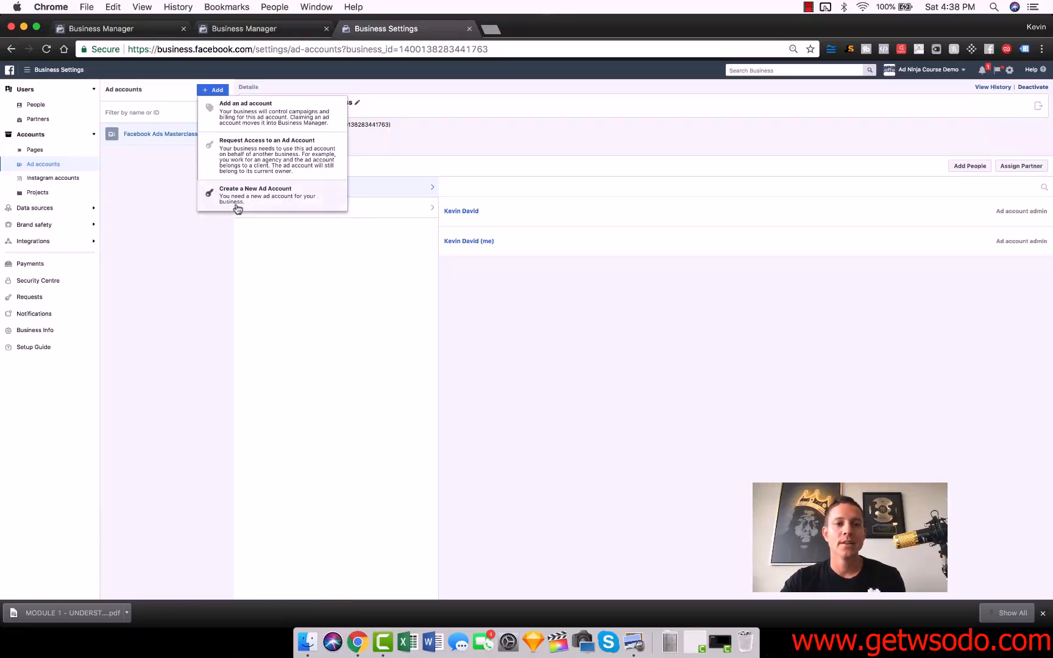
{"action": "left_click", "coordinate": [191, 251]}
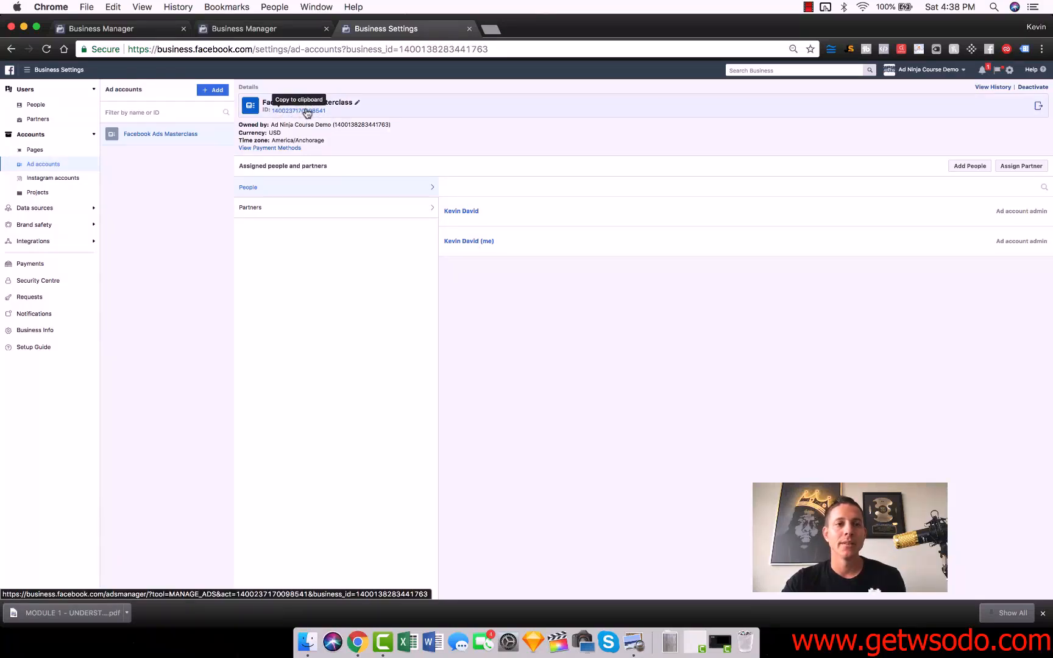
{"action": "left_click", "coordinate": [209, 94]}
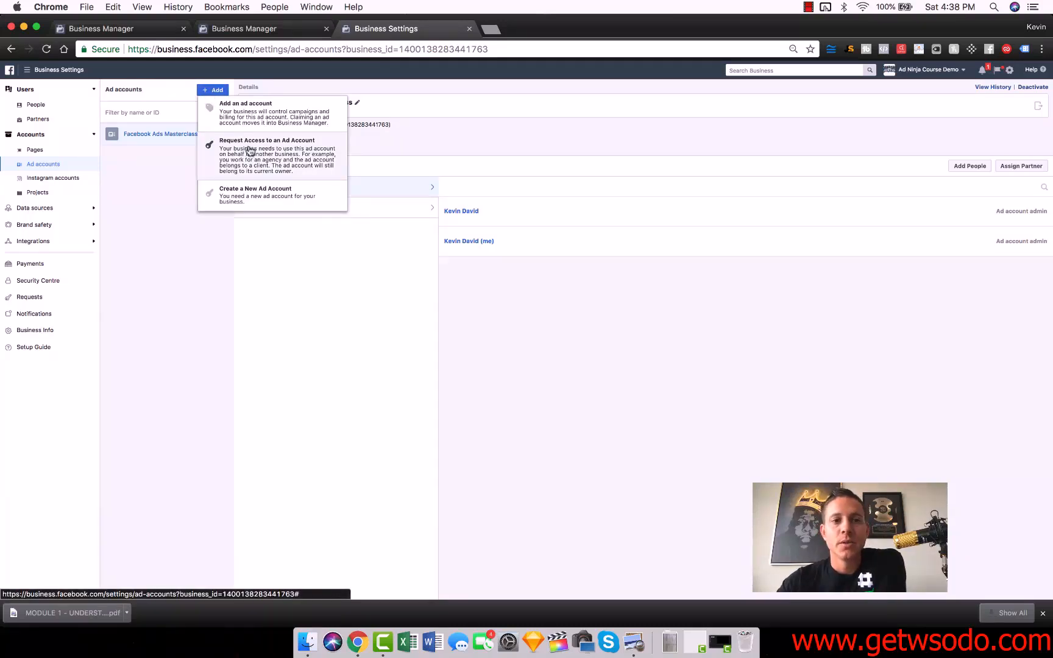
{"action": "left_click", "coordinate": [469, 85]}
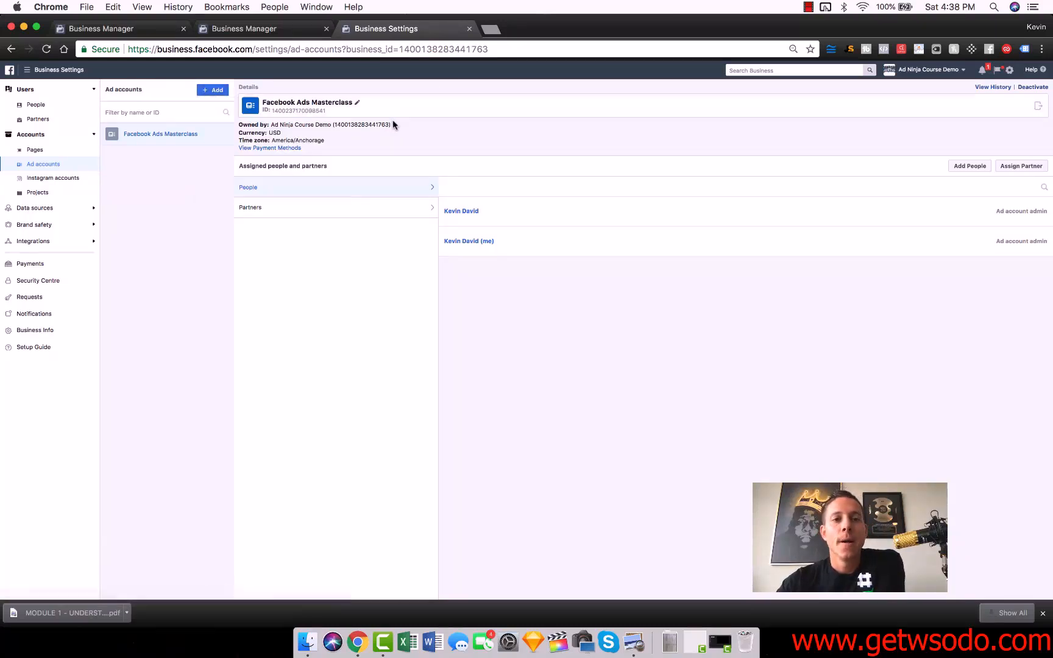
Step: View the Add an ad account form without submitting it, and highlight the owning business's ID in the ad account details
{"action": "left_click", "coordinate": [213, 89]}
{"action": "left_click", "coordinate": [256, 104]}
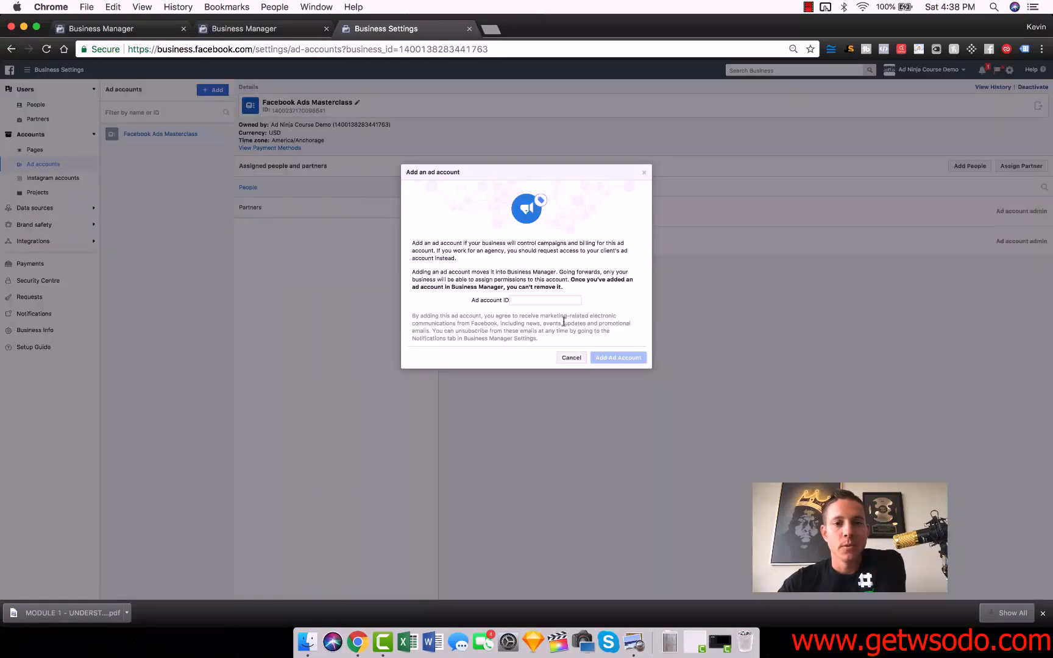
{"action": "left_click", "coordinate": [570, 357]}
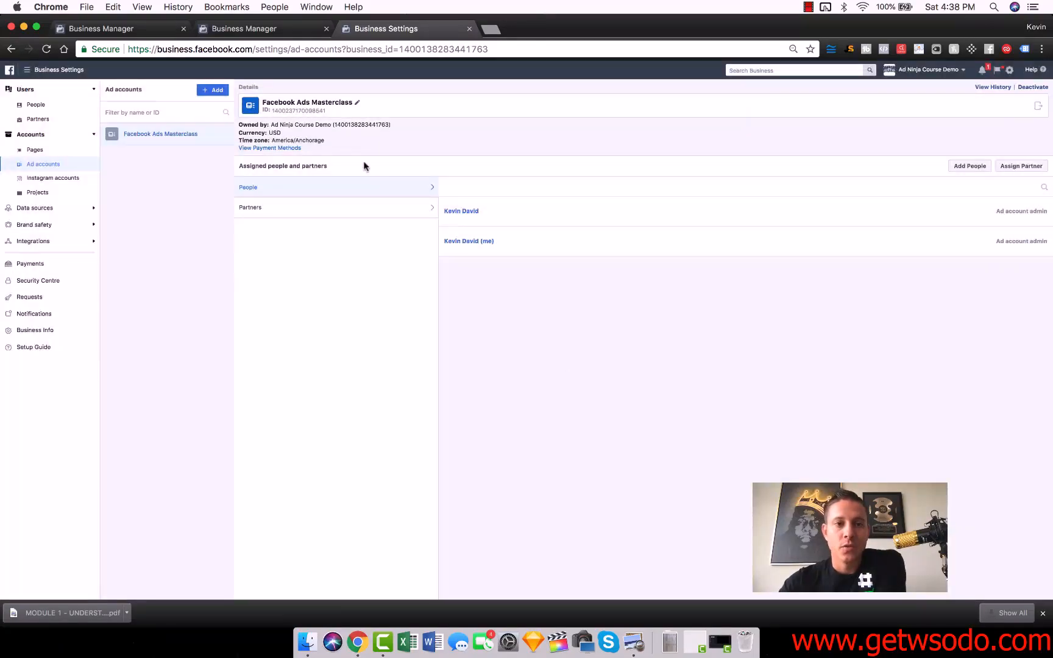
{"action": "double_click", "coordinate": [348, 125]}
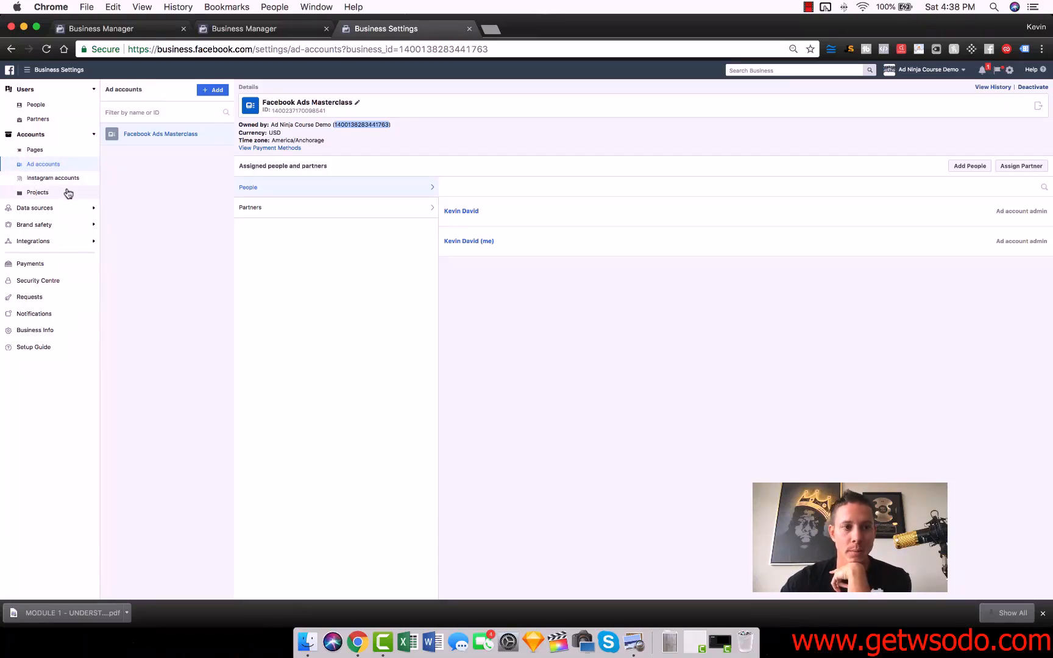
Step: View the Catalogues and Offline event sets under Data sources
{"action": "left_click", "coordinate": [58, 212]}
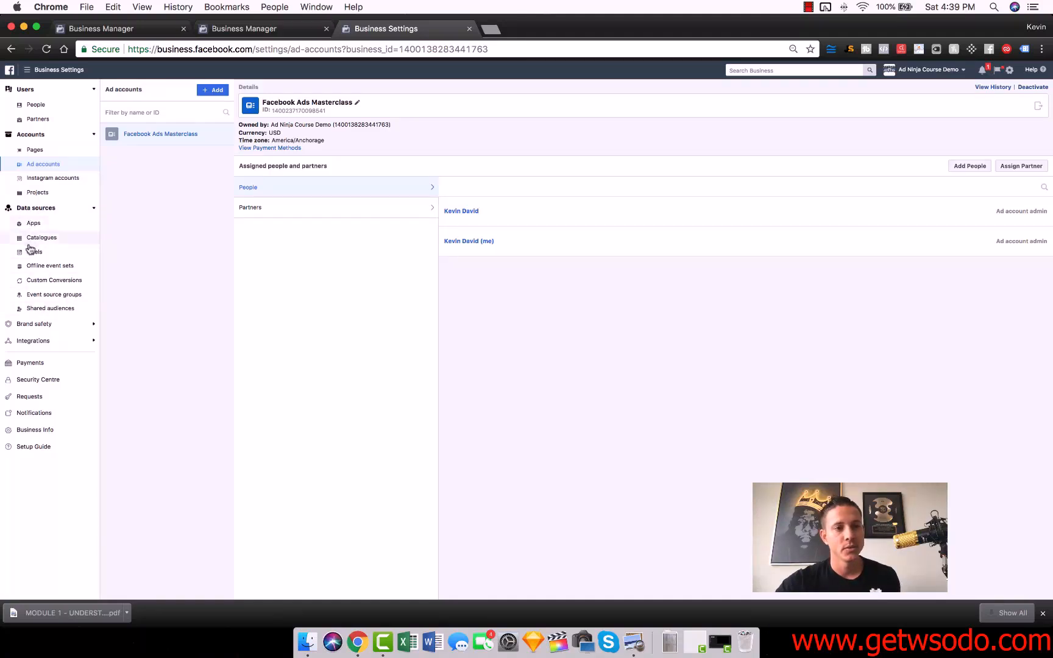
{"action": "left_click", "coordinate": [64, 241]}
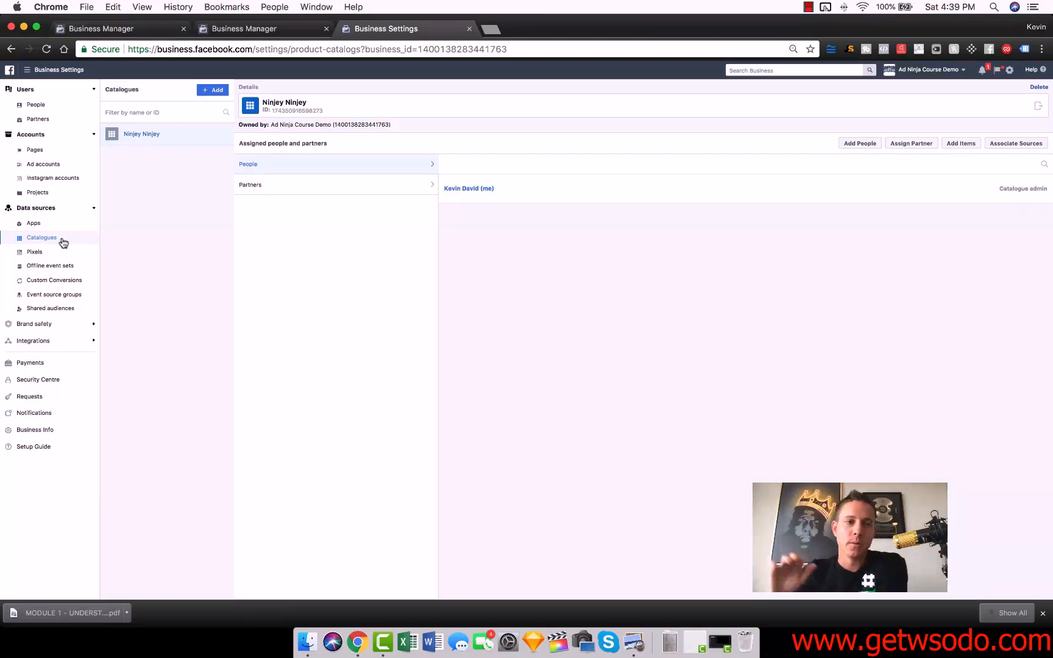
{"action": "left_click", "coordinate": [54, 270]}
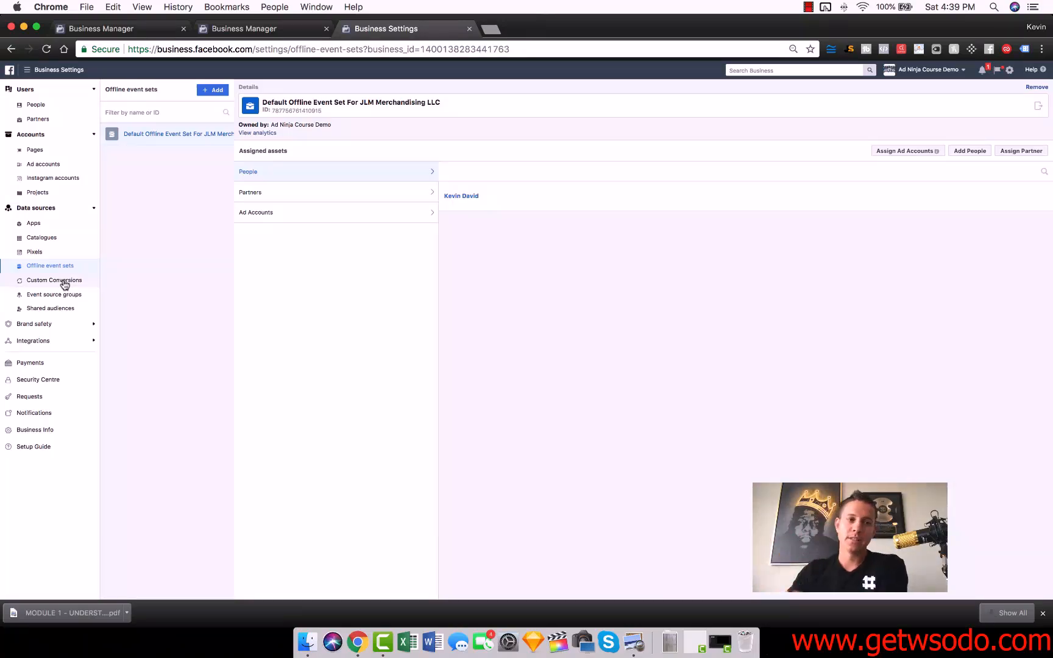
Step: Open the Pixels list and examine the Create a Facebook pixel form without creating one
{"action": "left_click", "coordinate": [35, 252]}
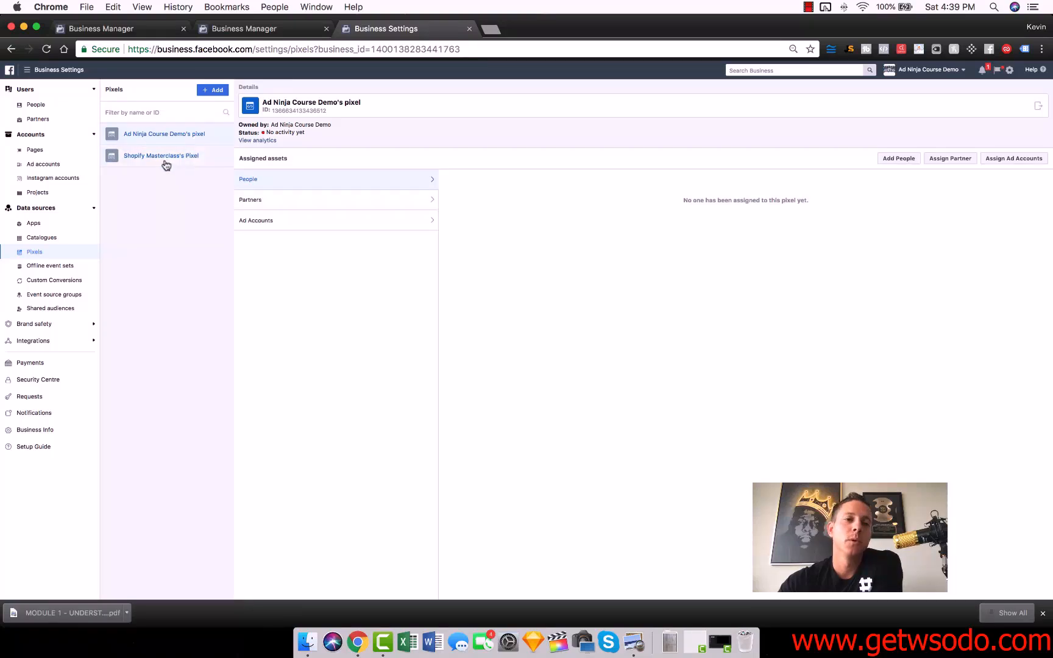
{"action": "left_click", "coordinate": [214, 90]}
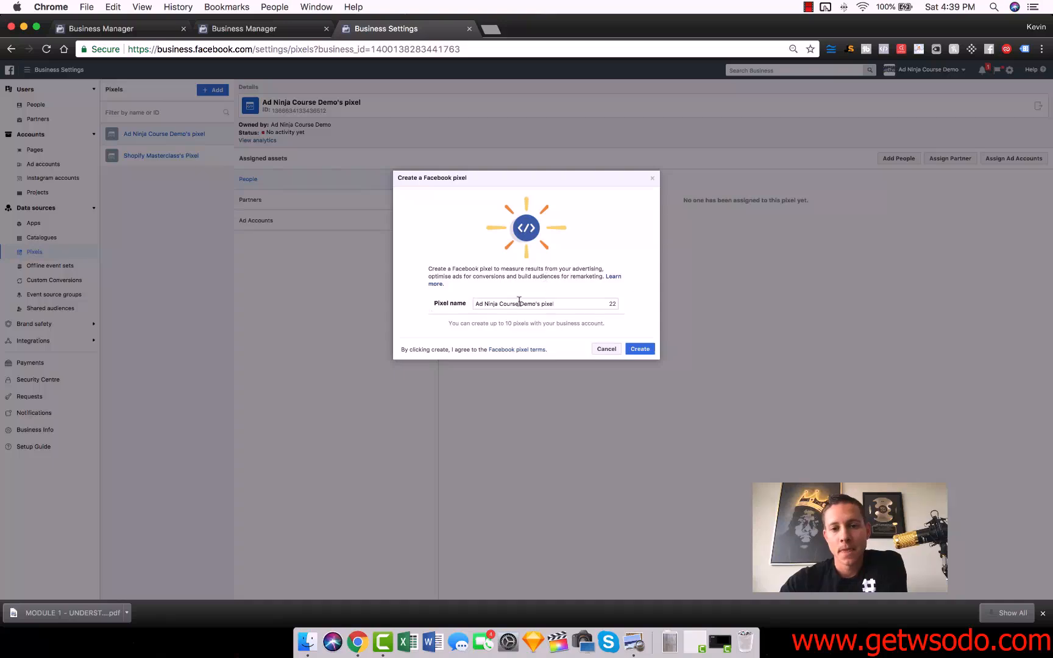
{"action": "left_click", "coordinate": [607, 349]}
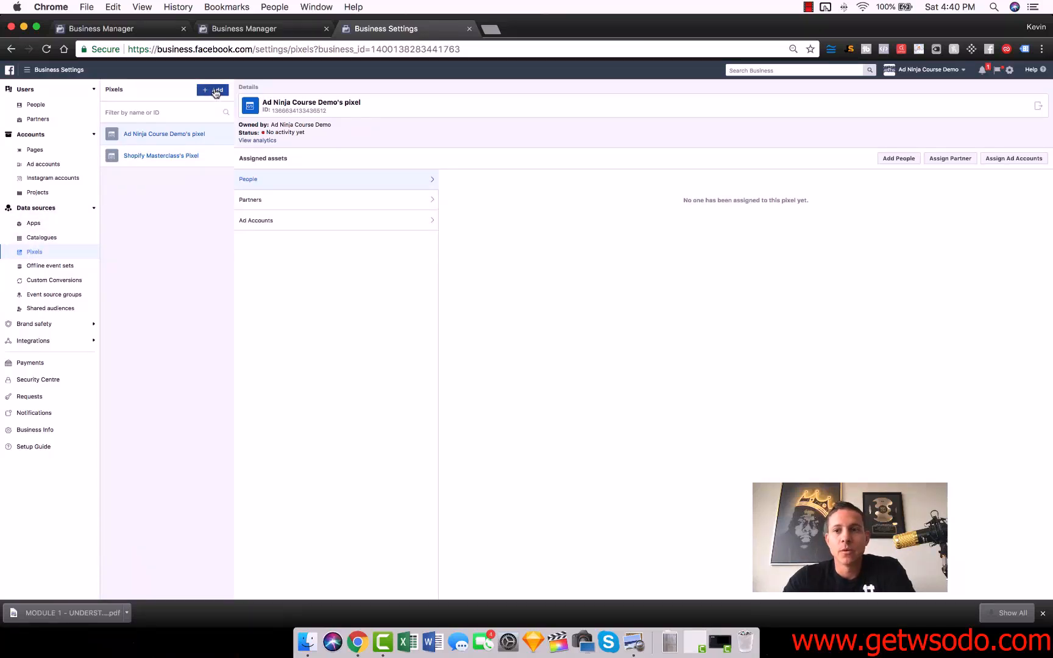
Step: View Ad Ninja Course Demo's pixel in Events Manager and open its sharing settings
{"action": "left_click", "coordinate": [1035, 107]}
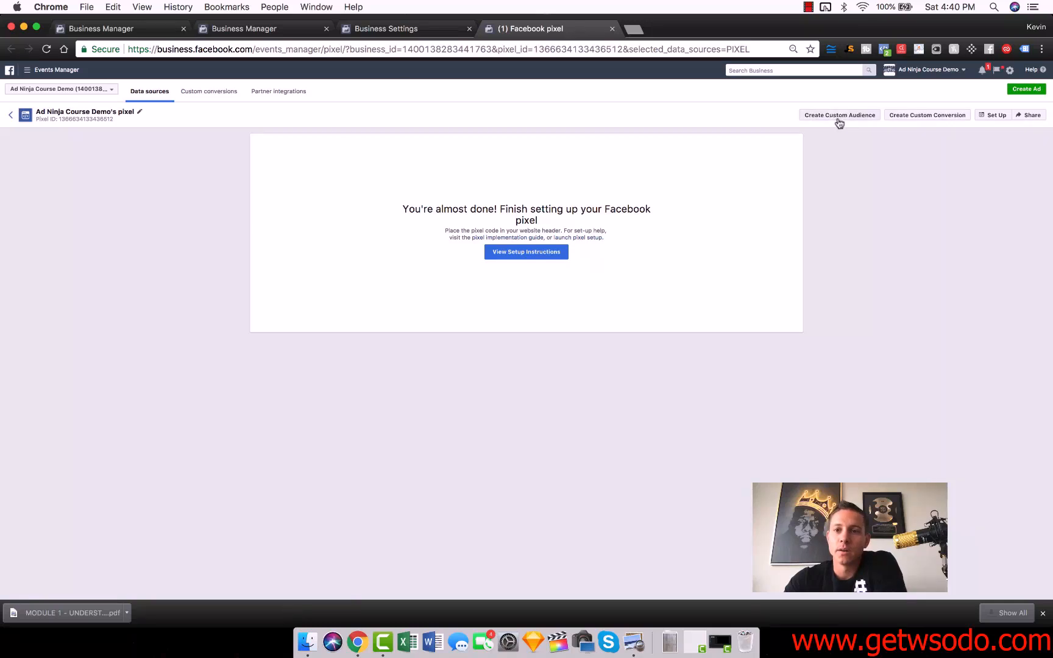
{"action": "left_click", "coordinate": [1030, 116]}
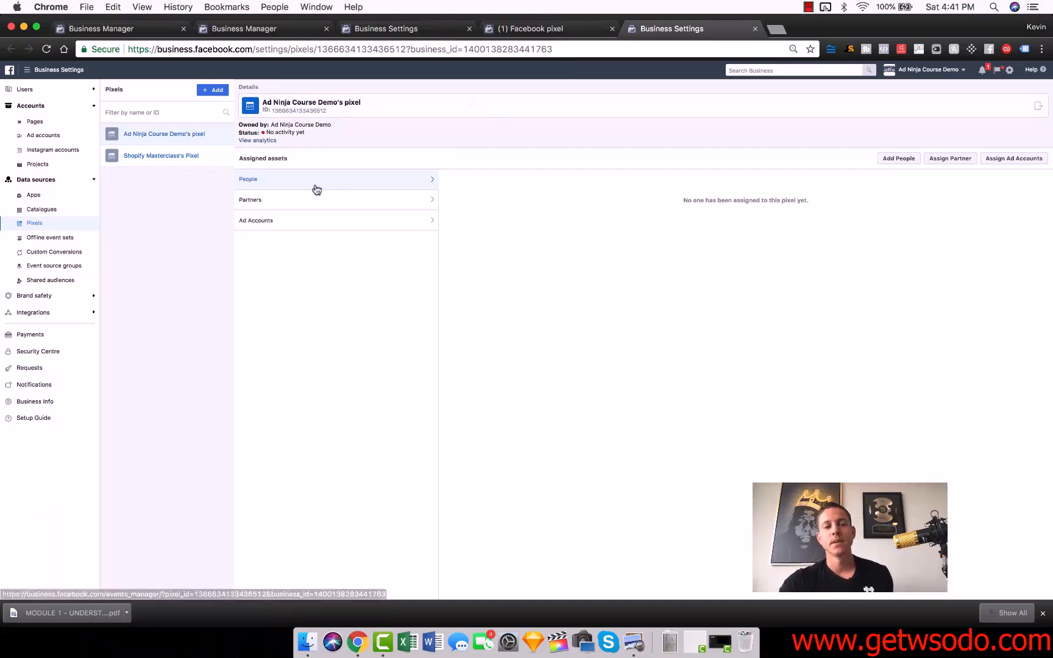
Step: Open Ads Manager for the Facebook Ads Masterclass account and bring up the list of frequently used tools
{"action": "left_click", "coordinate": [28, 69]}
{"action": "left_click", "coordinate": [35, 116]}
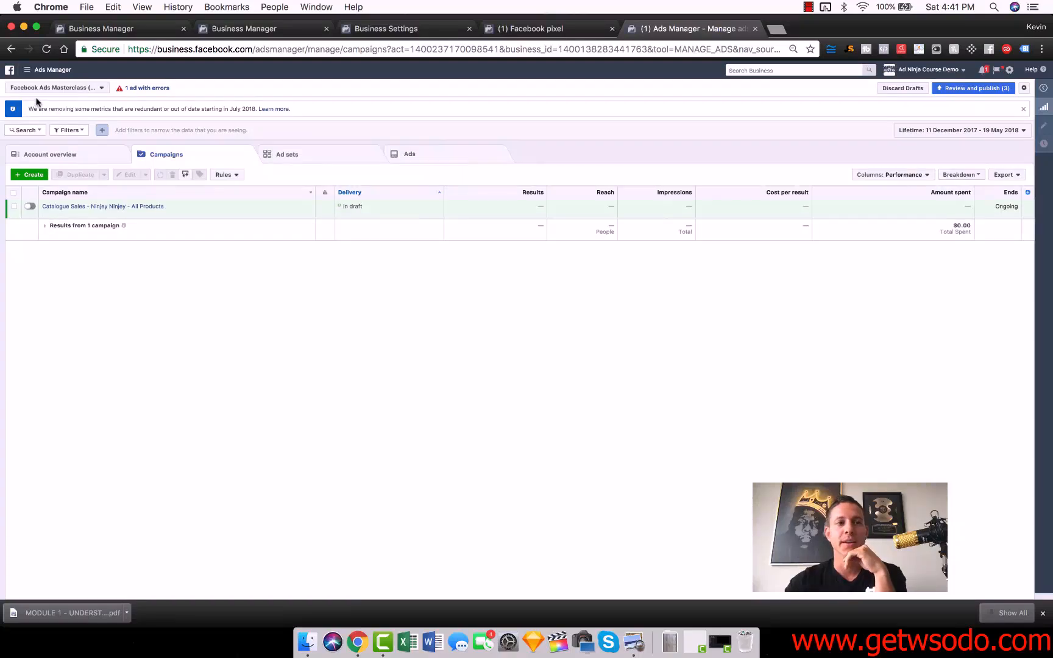
{"action": "left_click", "coordinate": [55, 74]}
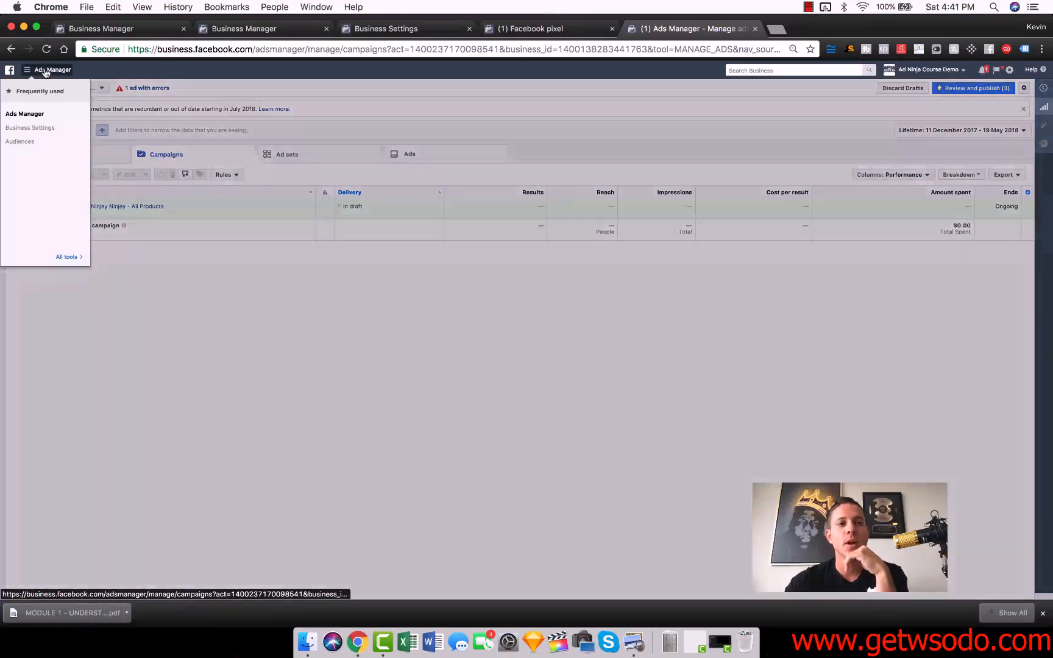